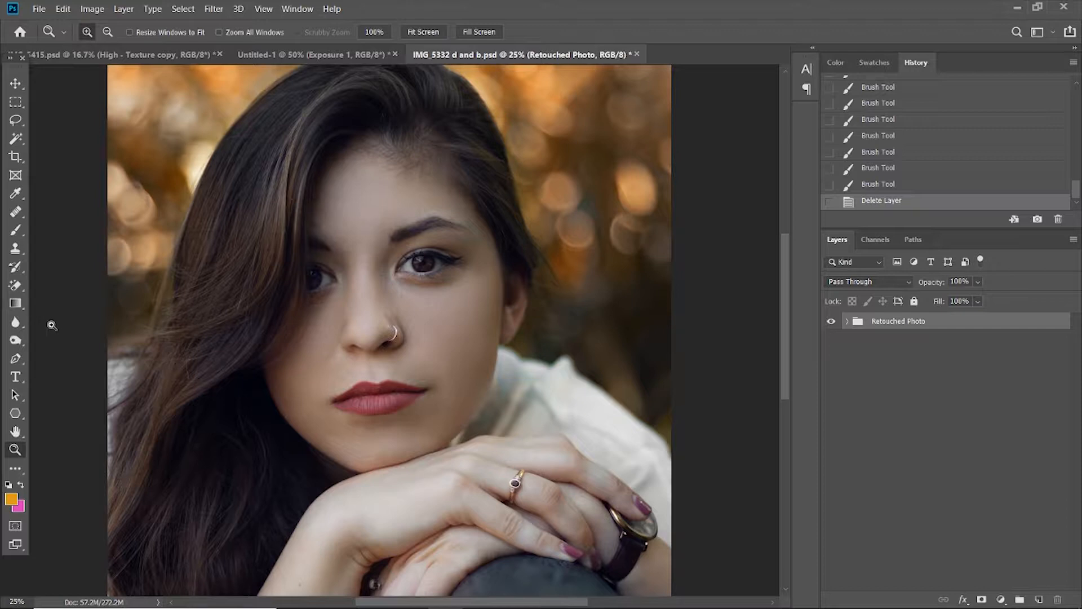
{"action": "left_click", "coordinate": [15, 342]}
{"action": "right_click", "coordinate": [15, 343]}
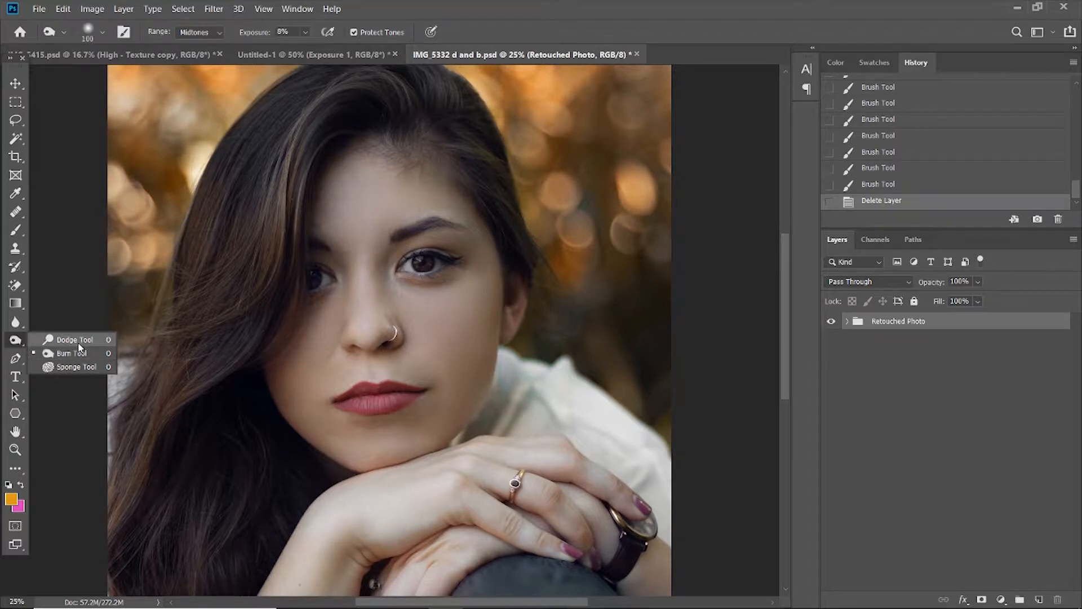
{"action": "left_click", "coordinate": [813, 359]}
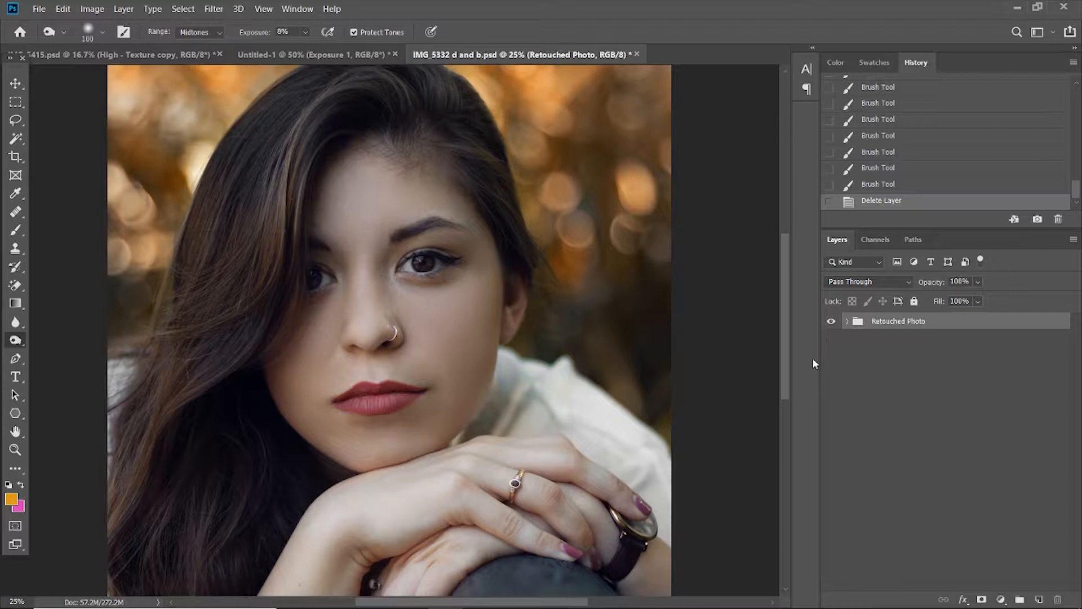
Add two Curves adjustment layers above the Retouched Photo group, leaving both curves at their defaults.
{"action": "left_click", "coordinate": [1008, 596]}
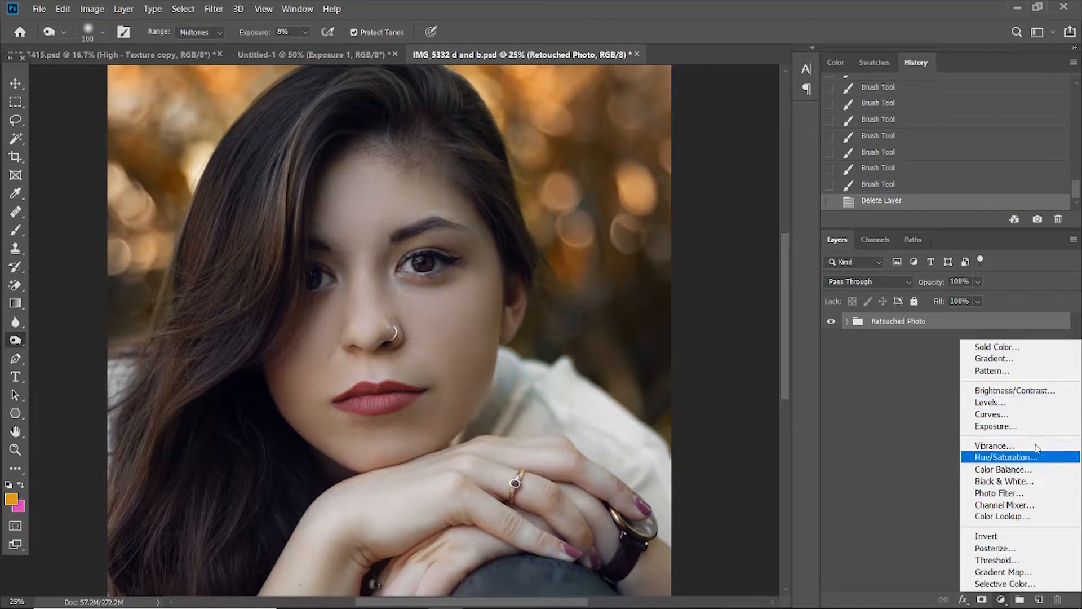
{"action": "left_click", "coordinate": [992, 414]}
{"action": "left_click", "coordinate": [1002, 599]}
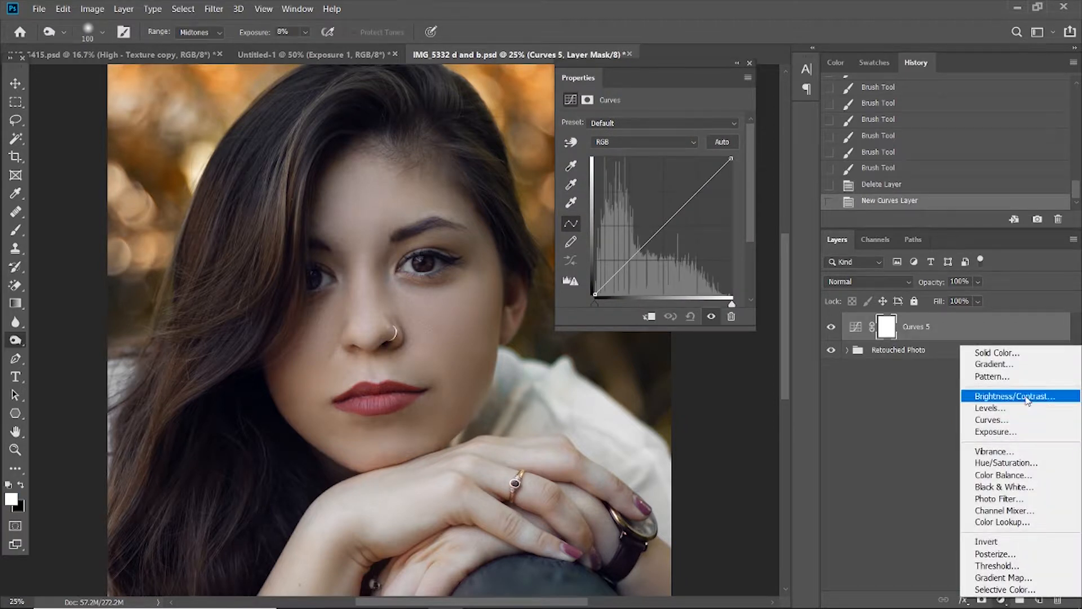
{"action": "left_click", "coordinate": [992, 415]}
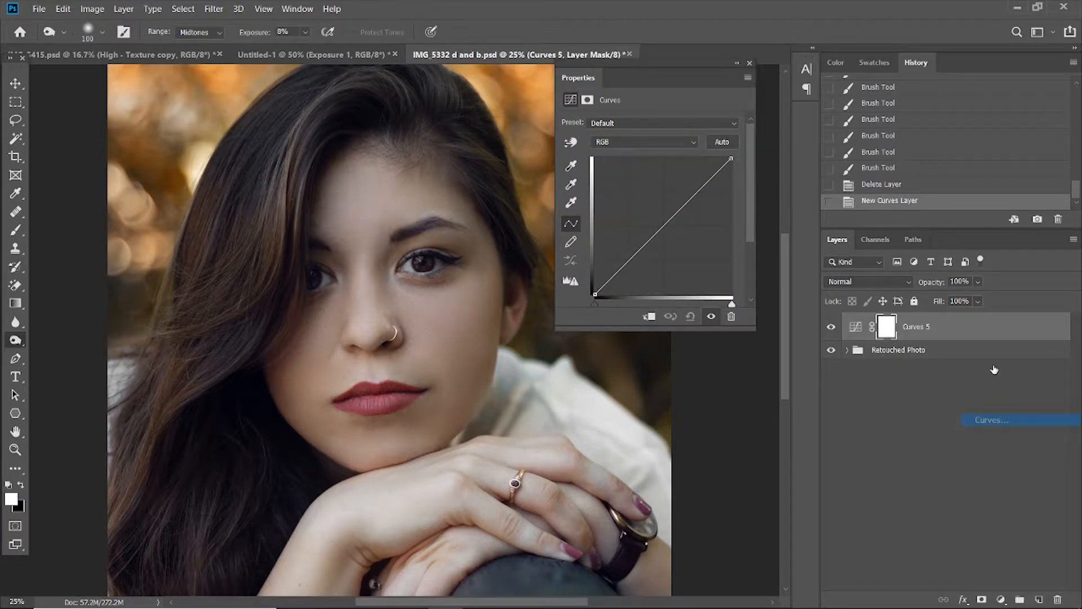
{"action": "left_click", "coordinate": [750, 63]}
Invert the layer masks of both new Curves layers to black.
{"action": "left_click", "coordinate": [886, 357]}
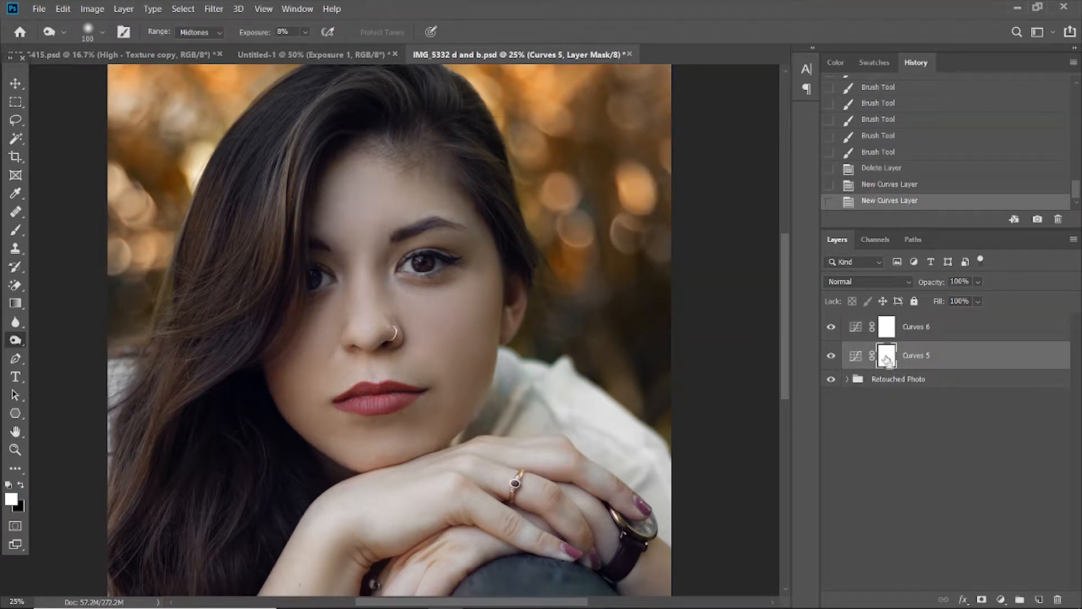
{"action": "key", "text": "ctrl+i"}
{"action": "left_click", "coordinate": [889, 328]}
{"action": "key", "text": "ctrl+i"}
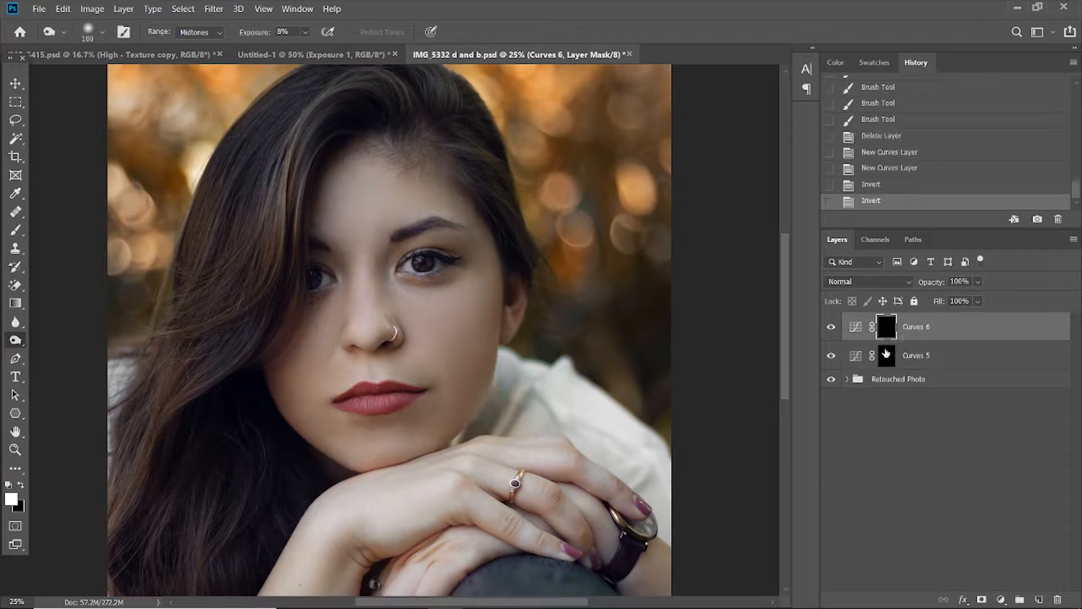
Rename the lower Curves layer as Dodge and the upper Curves layer as Burn.
{"action": "double_click", "coordinate": [913, 357]}
{"action": "type", "text": "Dodge"}
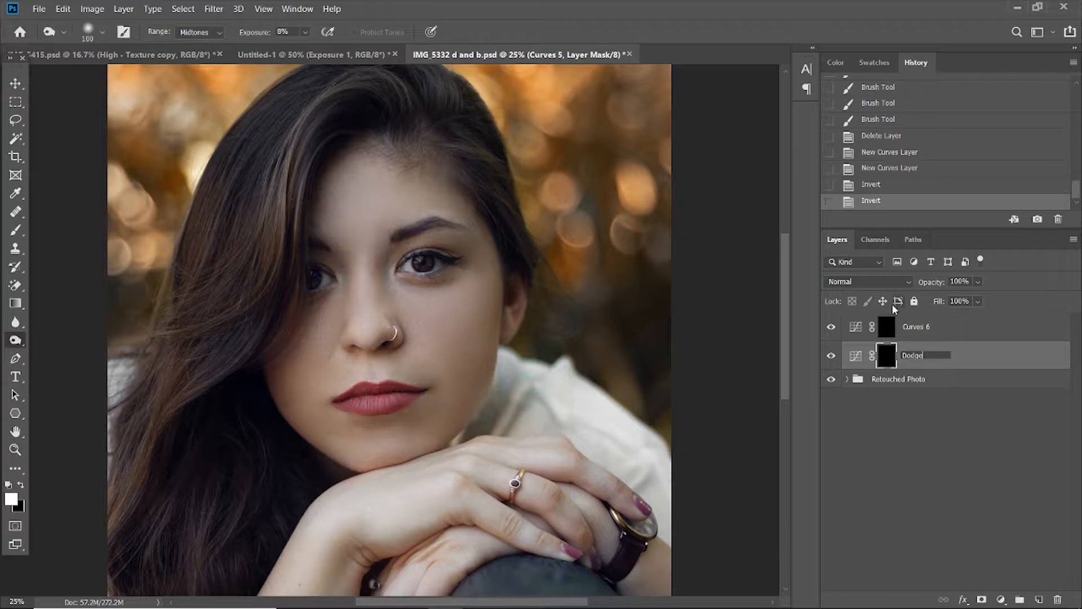
{"action": "double_click", "coordinate": [915, 328]}
{"action": "type", "text": "Burn"}
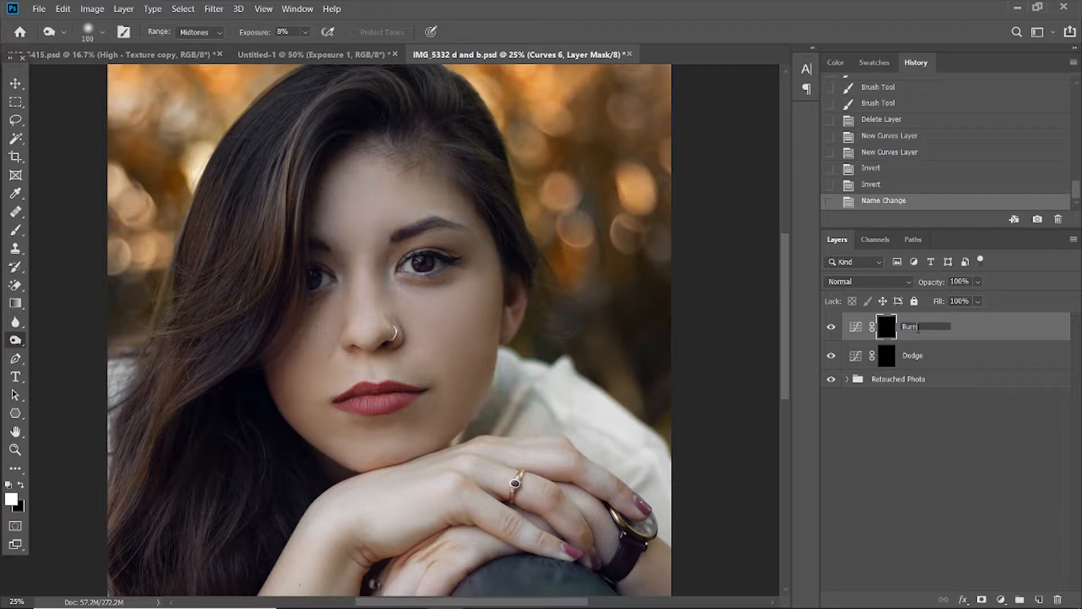
{"action": "key", "text": "Return"}
Raise the midpoint of the Dodge layer's RGB curve slightly to create a brightening adjustment.
{"action": "double_click", "coordinate": [856, 359]}
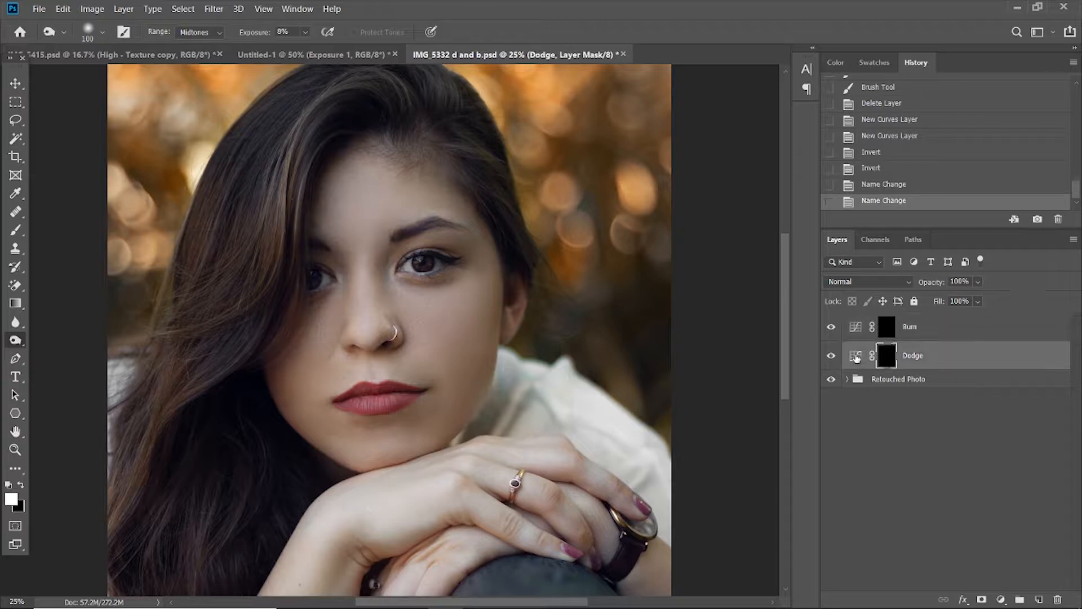
{"action": "left_click_drag", "start_coordinate": [663, 224], "coordinate": [660, 207]}
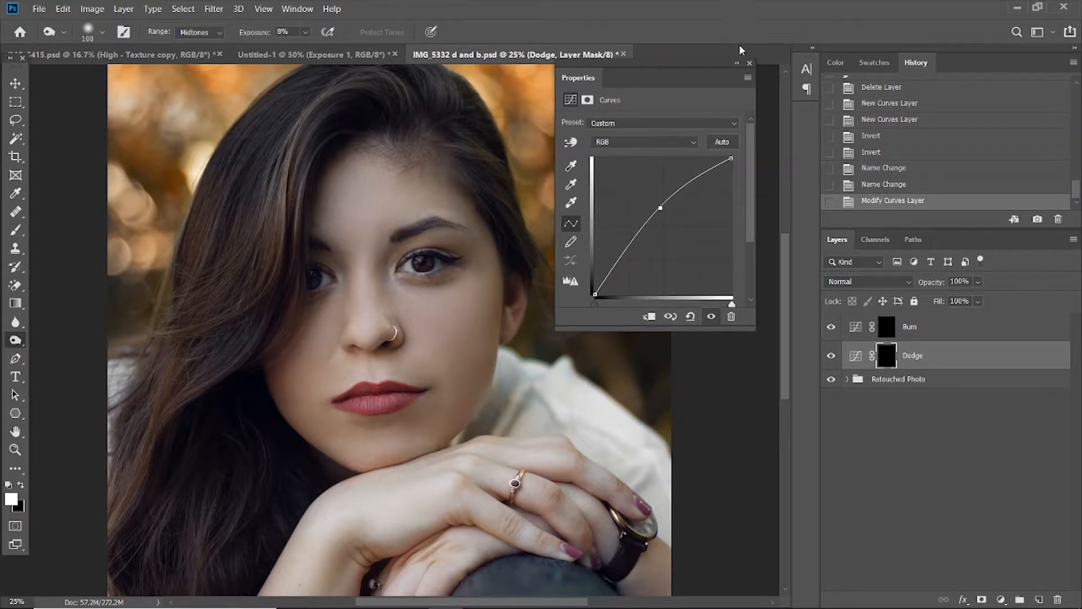
{"action": "left_click", "coordinate": [749, 64]}
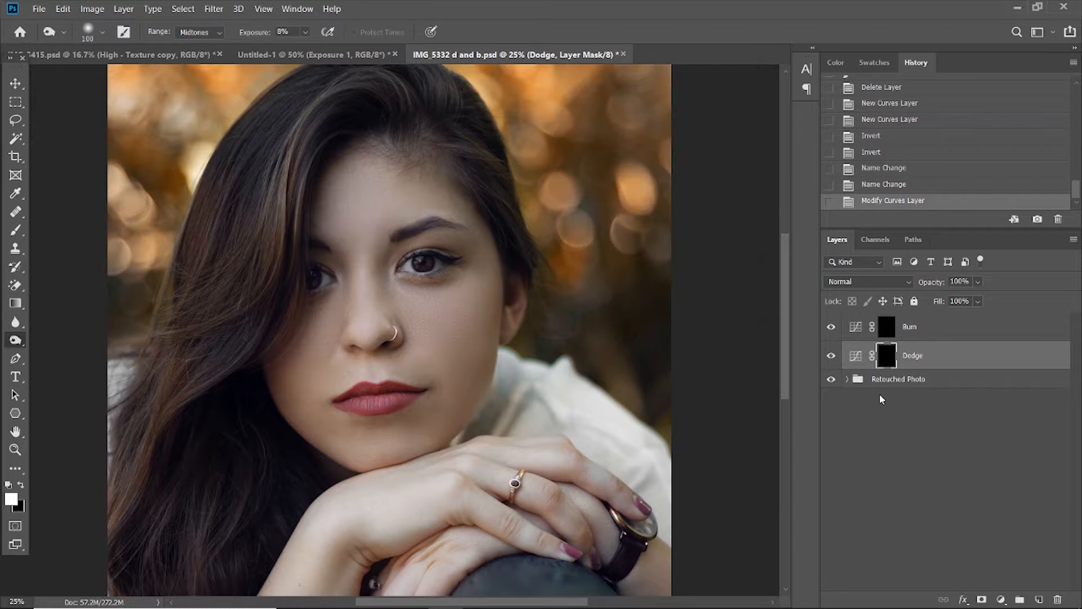
Lower the midpoint of the Burn layer's RGB curve slightly to create a darkening adjustment.
{"action": "left_click", "coordinate": [856, 330]}
{"action": "double_click", "coordinate": [856, 328]}
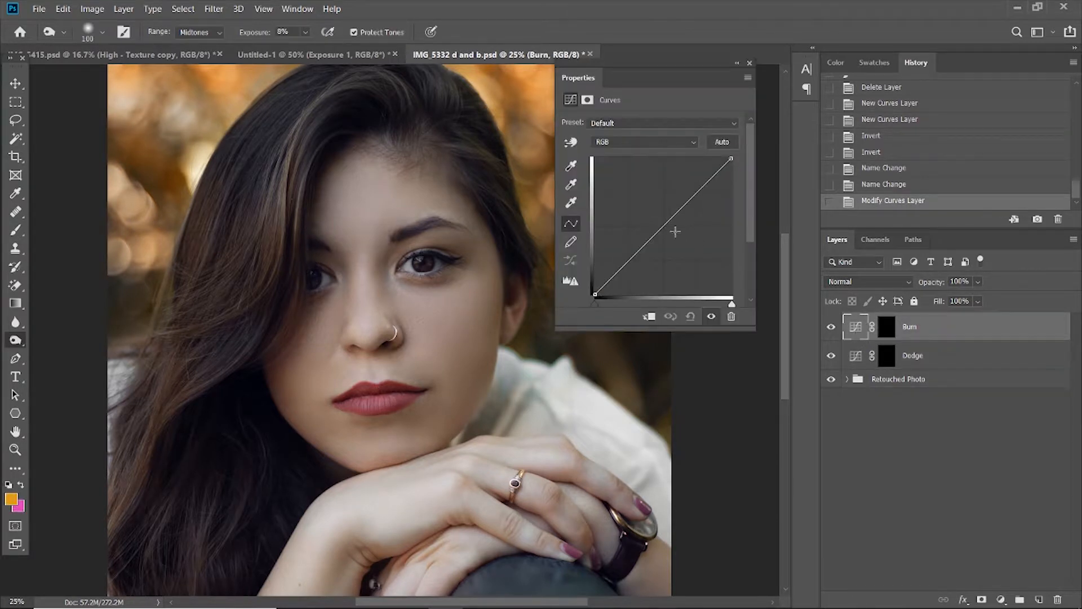
{"action": "left_click_drag", "start_coordinate": [660, 228], "coordinate": [665, 244]}
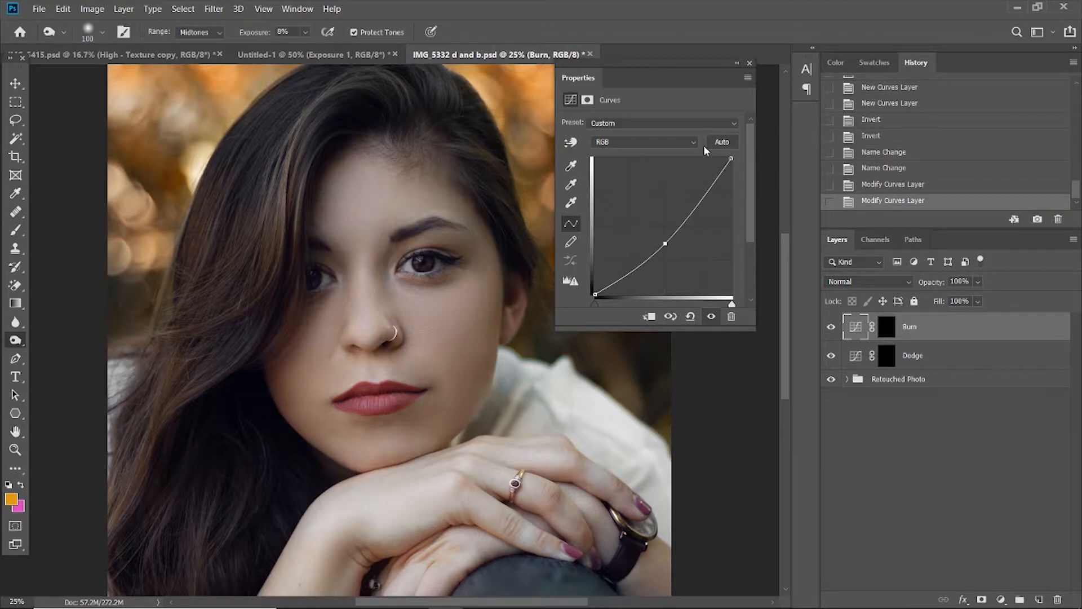
{"action": "left_click", "coordinate": [749, 63]}
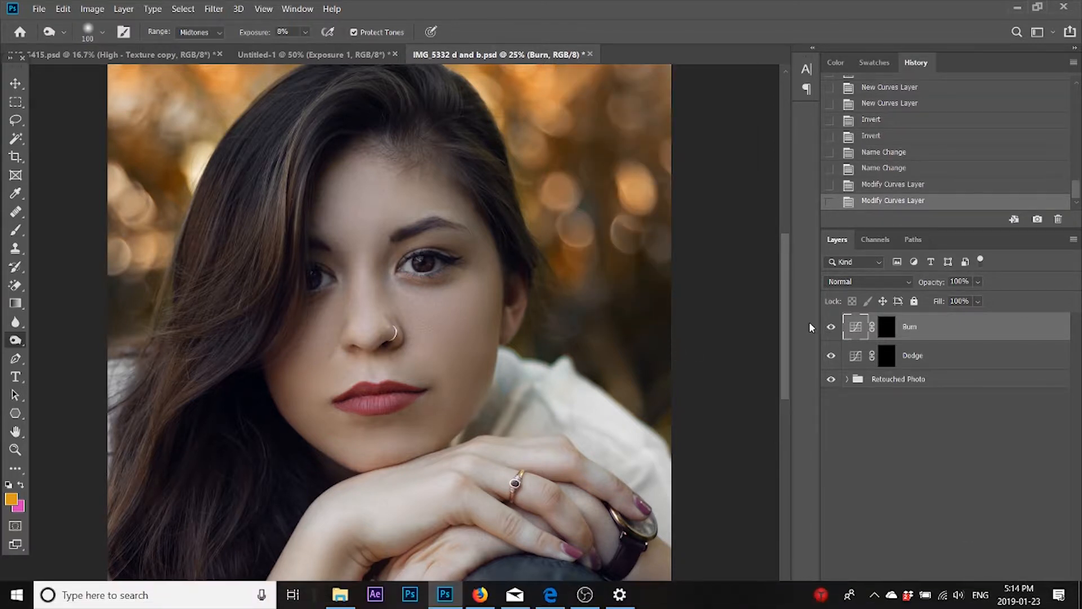
Paint white on the Dodge mask with a soft 500 px brush at 12% flow over the cheek below the eye and the nose bridge.
{"action": "left_click", "coordinate": [859, 359]}
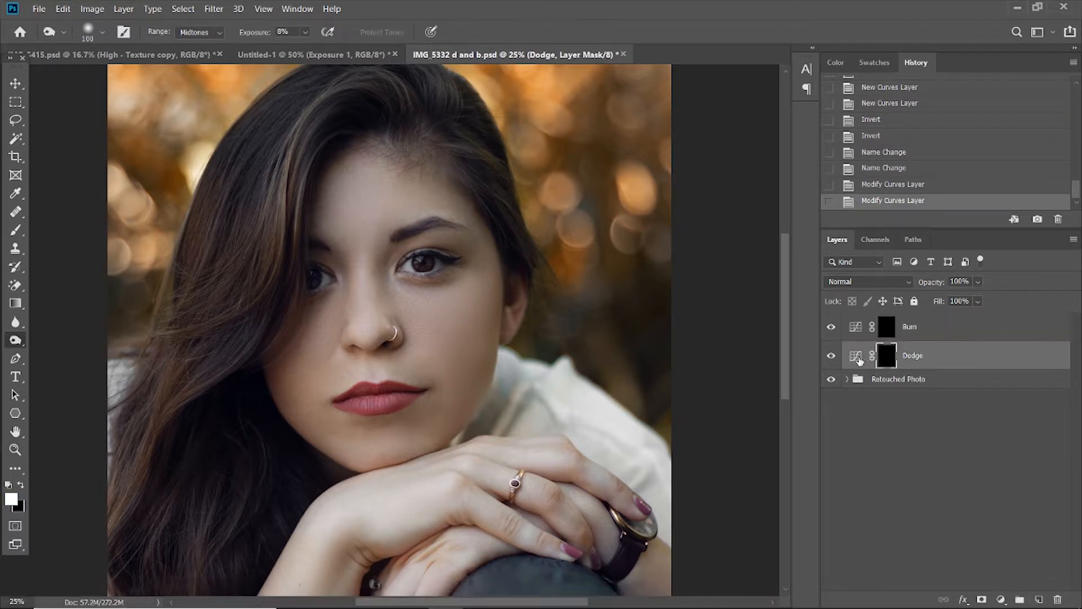
{"action": "left_click", "coordinate": [19, 234]}
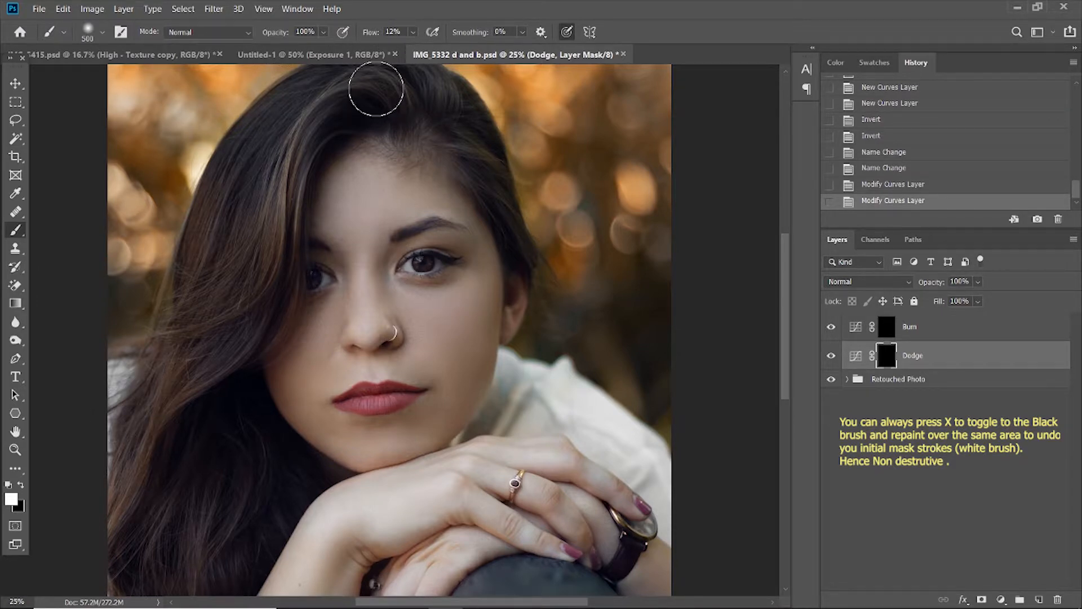
{"action": "left_click", "coordinate": [451, 304]}
{"action": "key", "text": "bracketleft"}
{"action": "key", "text": "bracketleft"}
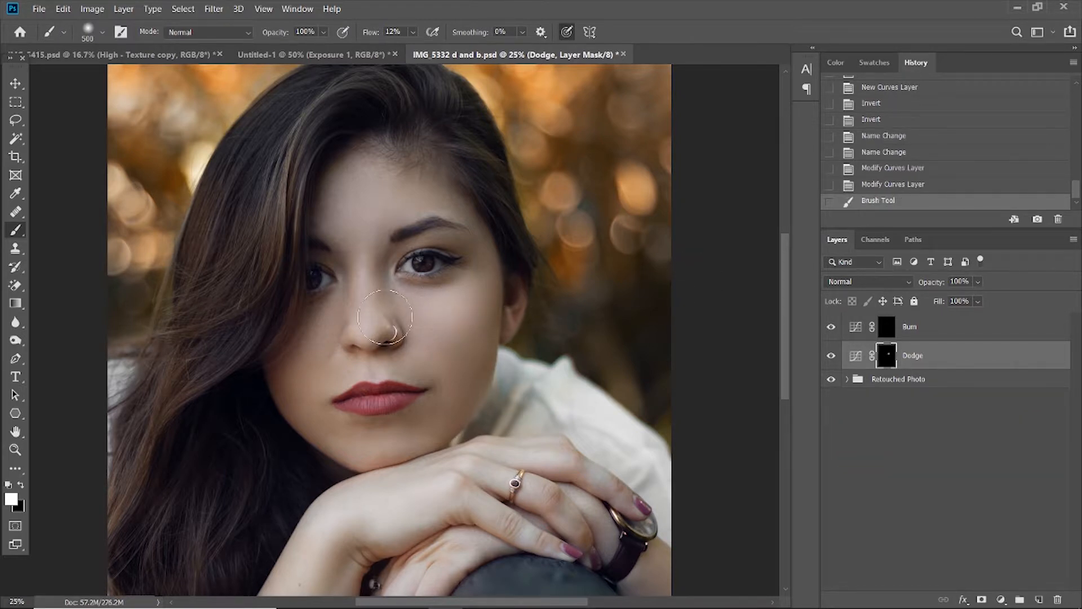
{"action": "left_click_drag", "start_coordinate": [365, 268], "coordinate": [366, 324]}
Brighten the centre of the forehead with a 600 px brush and the chin with a 500 px brush on the Dodge mask.
{"action": "key", "text": "bracketright"}
{"action": "key", "text": "bracketright"}
{"action": "key", "text": "bracketright"}
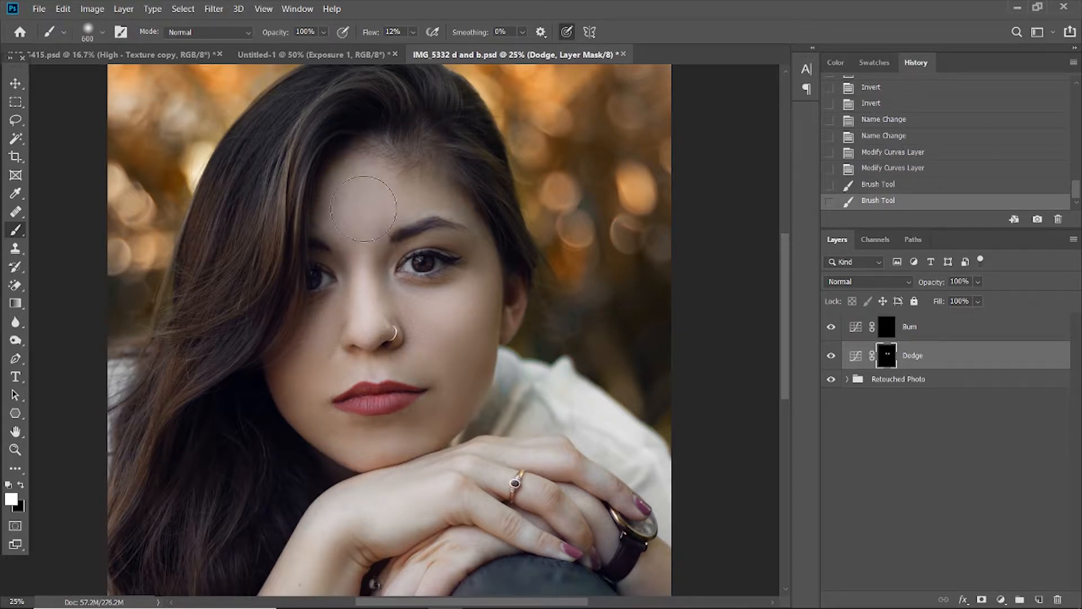
{"action": "left_click", "coordinate": [370, 190]}
{"action": "key", "text": "bracketleft"}
{"action": "key", "text": "bracketleft"}
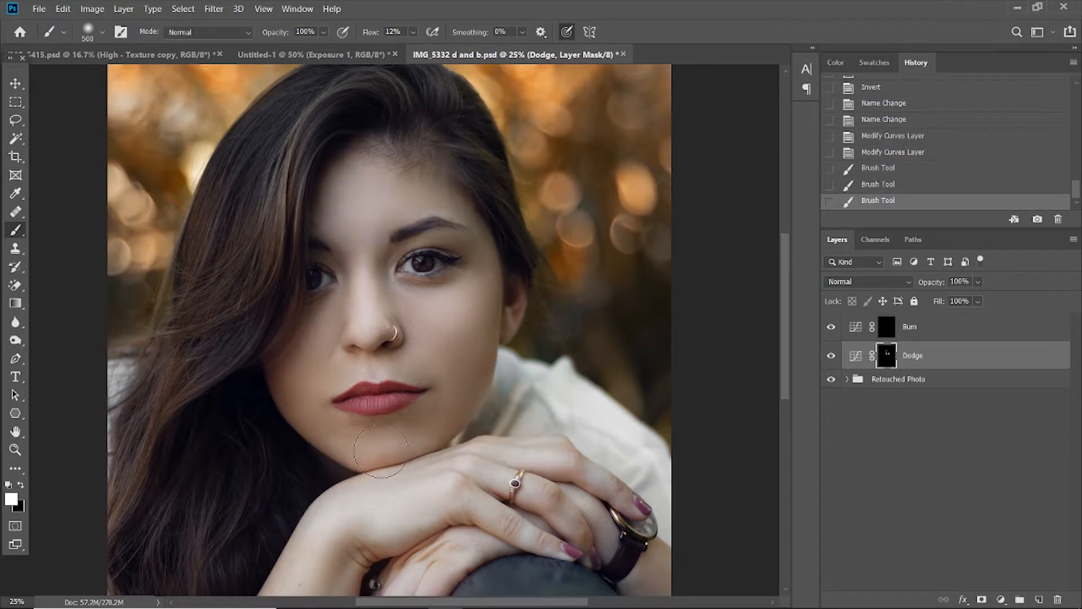
{"action": "mouse_move", "coordinate": [384, 438]}
{"action": "left_mouse_down"}
{"action": "mouse_move", "coordinate": [371, 445]}
{"action": "mouse_move", "coordinate": [381, 445]}
{"action": "left_mouse_up"}
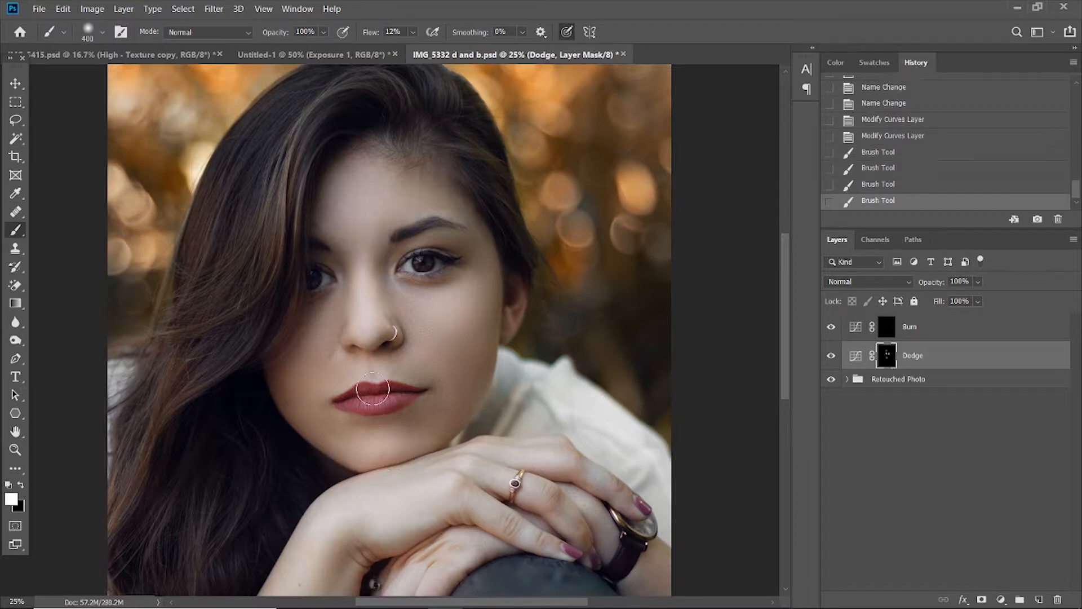
Brighten the edge above the upper lip with a smaller brush, and the cheek beside the nose with a larger one, on the Dodge mask.
{"action": "key", "text": "bracketleft"}
{"action": "key", "text": "bracketleft"}
{"action": "left_click_drag", "start_coordinate": [353, 373], "coordinate": [390, 368]}
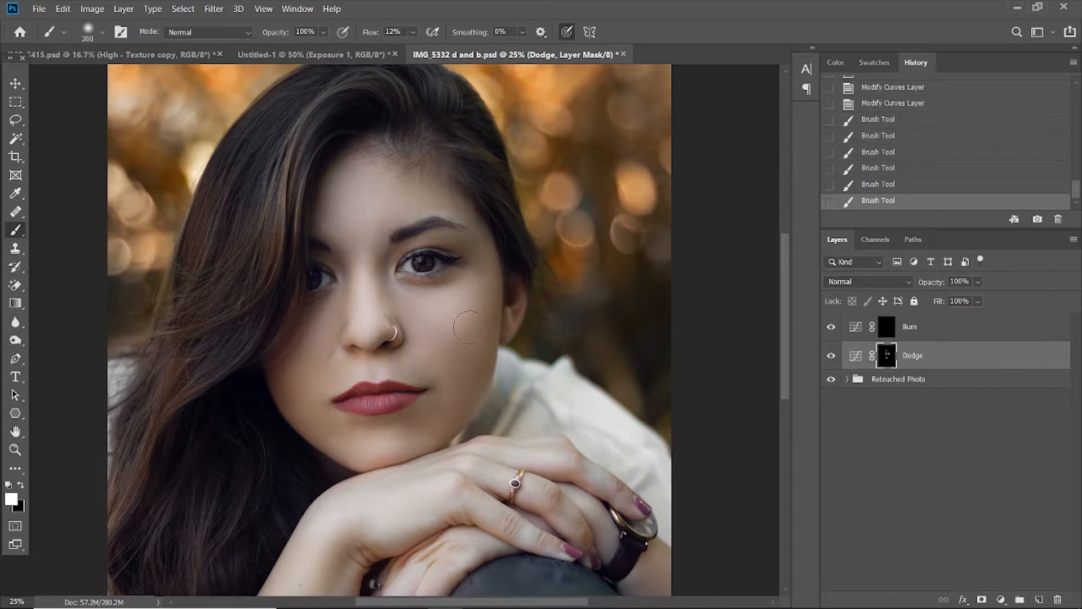
{"action": "key", "text": "bracketright"}
{"action": "key", "text": "bracketright"}
{"action": "key", "text": "bracketright"}
{"action": "left_click_drag", "start_coordinate": [451, 317], "coordinate": [435, 311]}
Brighten the highlight on the lower lip with a small brush on the Dodge mask.
{"action": "key", "text": "bracketleft"}
{"action": "key", "text": "bracketleft"}
{"action": "key", "text": "bracketleft"}
{"action": "key", "text": "bracketleft"}
{"action": "key", "text": "bracketleft"}
{"action": "key", "text": "bracketleft"}
{"action": "key", "text": "bracketleft"}
{"action": "left_click_drag", "start_coordinate": [396, 398], "coordinate": [393, 397]}
{"action": "key", "text": "bracketright"}
{"action": "key", "text": "bracketright"}
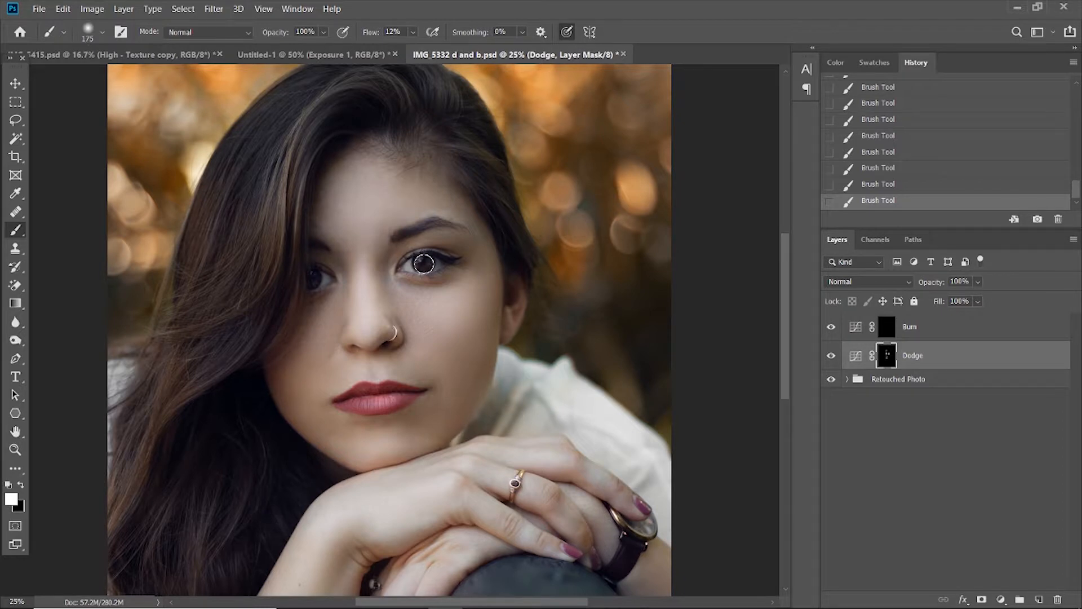
Compare the portrait with the Dodge layer hidden and shown.
{"action": "left_click", "coordinate": [837, 362]}
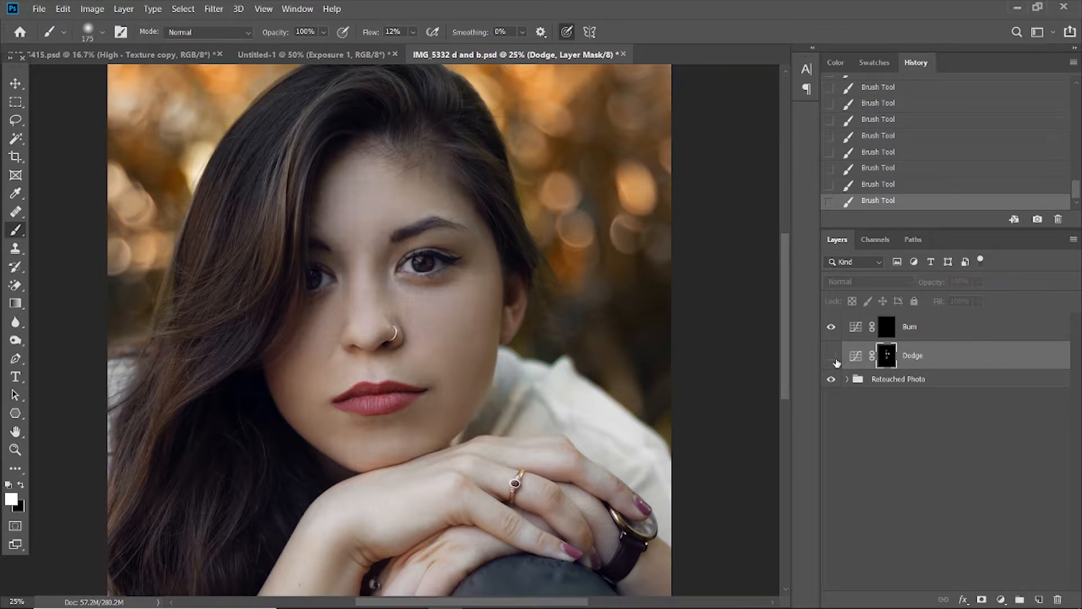
{"action": "left_click", "coordinate": [836, 362]}
{"action": "left_click", "coordinate": [836, 362]}
{"action": "left_click", "coordinate": [836, 362]}
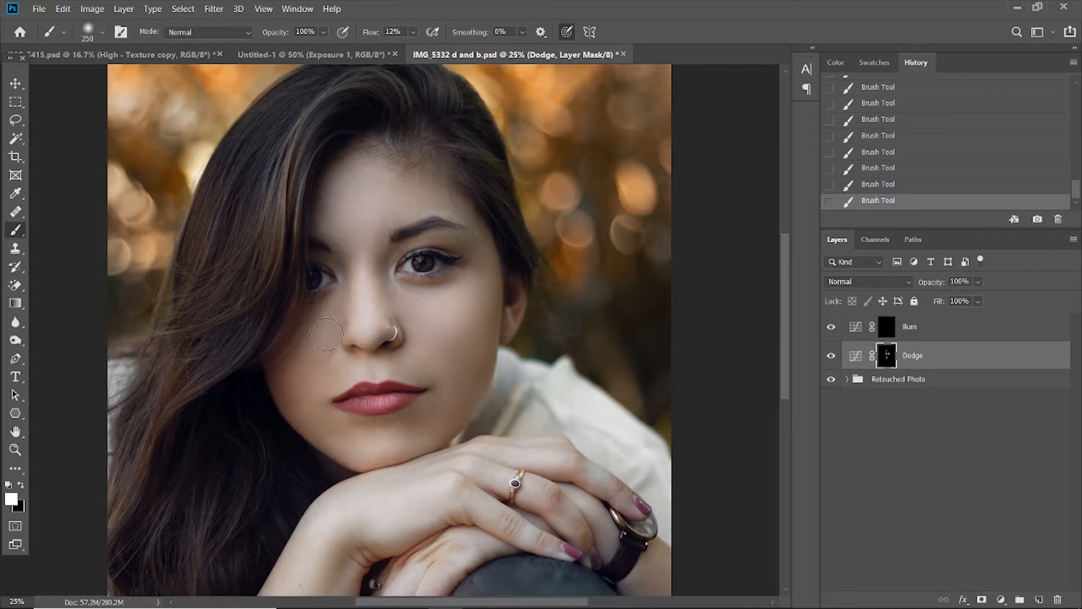
{"action": "key", "text": "bracketright"}
{"action": "key", "text": "bracketright"}
{"action": "key", "text": "bracketright"}
{"action": "key", "text": "bracketright"}
{"action": "key", "text": "bracketright"}
{"action": "left_click", "coordinate": [830, 355]}
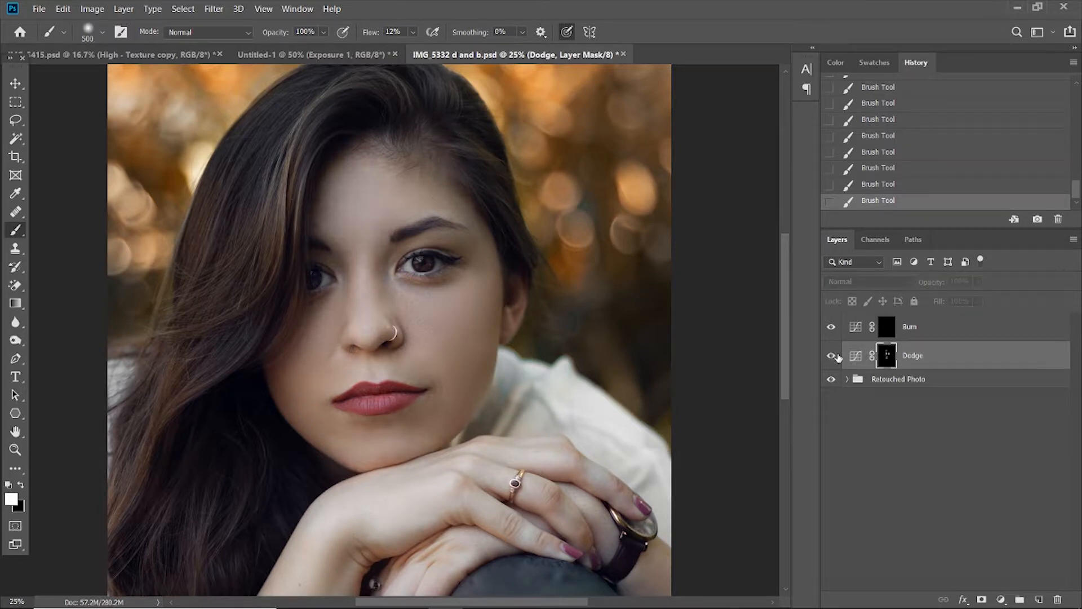
Paint white on the Burn layer's mask with the soft brush to darken the outer cheek below the cheekbone.
{"action": "left_click", "coordinate": [905, 331]}
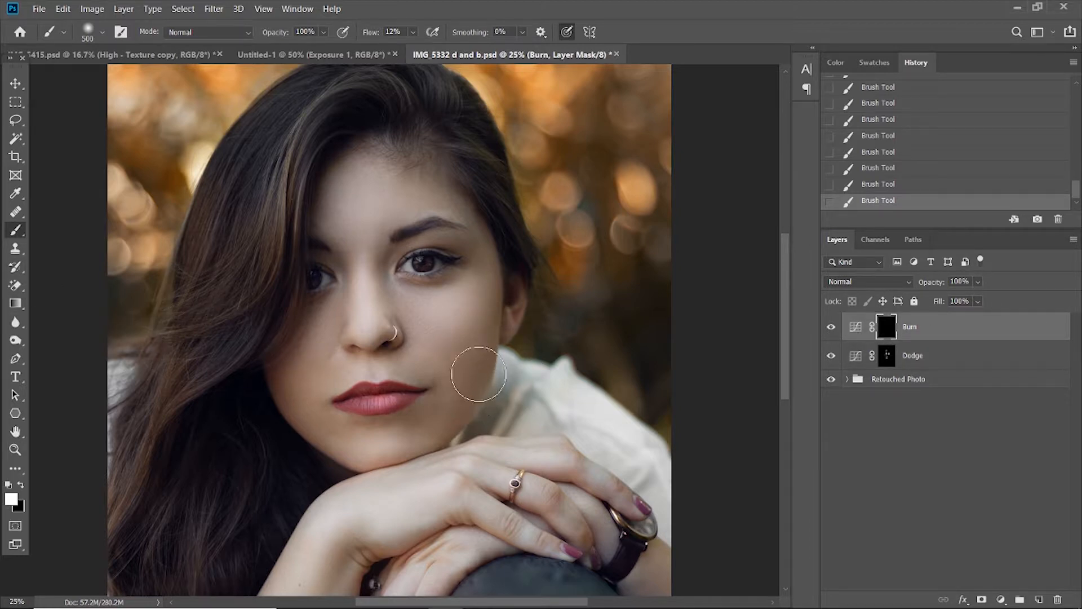
{"action": "key", "text": "bracketleft"}
{"action": "left_click_drag", "start_coordinate": [488, 353], "coordinate": [475, 401]}
{"action": "key", "text": "bracketleft"}
{"action": "key", "text": "bracketleft"}
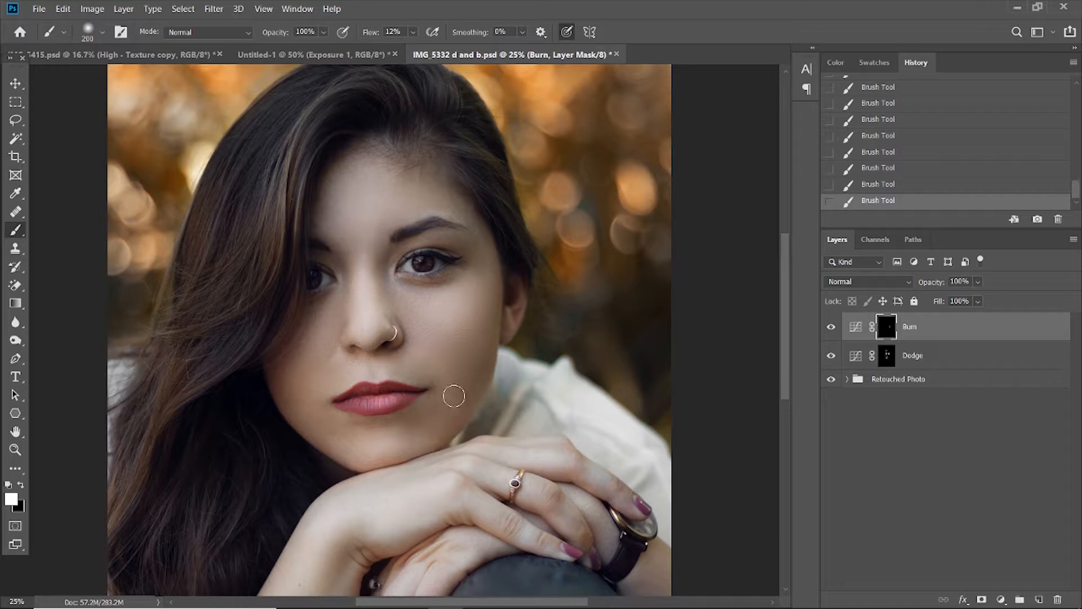
Darken the side of the nose bridge, both sides of the jawline and the hairline around the forehead on the Burn mask.
{"action": "key", "text": "bracketright"}
{"action": "key", "text": "bracketright"}
{"action": "left_click_drag", "start_coordinate": [383, 264], "coordinate": [386, 271]}
{"action": "mouse_move", "coordinate": [261, 394]}
{"action": "left_mouse_down"}
{"action": "mouse_move", "coordinate": [281, 432]}
{"action": "mouse_move", "coordinate": [334, 466]}
{"action": "left_mouse_up"}
{"action": "mouse_move", "coordinate": [261, 390]}
{"action": "left_mouse_down"}
{"action": "mouse_move", "coordinate": [316, 449]}
{"action": "mouse_move", "coordinate": [354, 459]}
{"action": "left_mouse_up"}
{"action": "mouse_move", "coordinate": [503, 348]}
{"action": "left_mouse_down"}
{"action": "mouse_move", "coordinate": [502, 382]}
{"action": "mouse_move", "coordinate": [457, 436]}
{"action": "left_mouse_up"}
{"action": "mouse_move", "coordinate": [312, 172]}
{"action": "left_mouse_down"}
{"action": "mouse_move", "coordinate": [334, 161]}
{"action": "mouse_move", "coordinate": [305, 211]}
{"action": "mouse_move", "coordinate": [347, 145]}
{"action": "mouse_move", "coordinate": [372, 131]}
{"action": "mouse_move", "coordinate": [441, 162]}
{"action": "mouse_move", "coordinate": [505, 232]}
{"action": "left_mouse_up"}
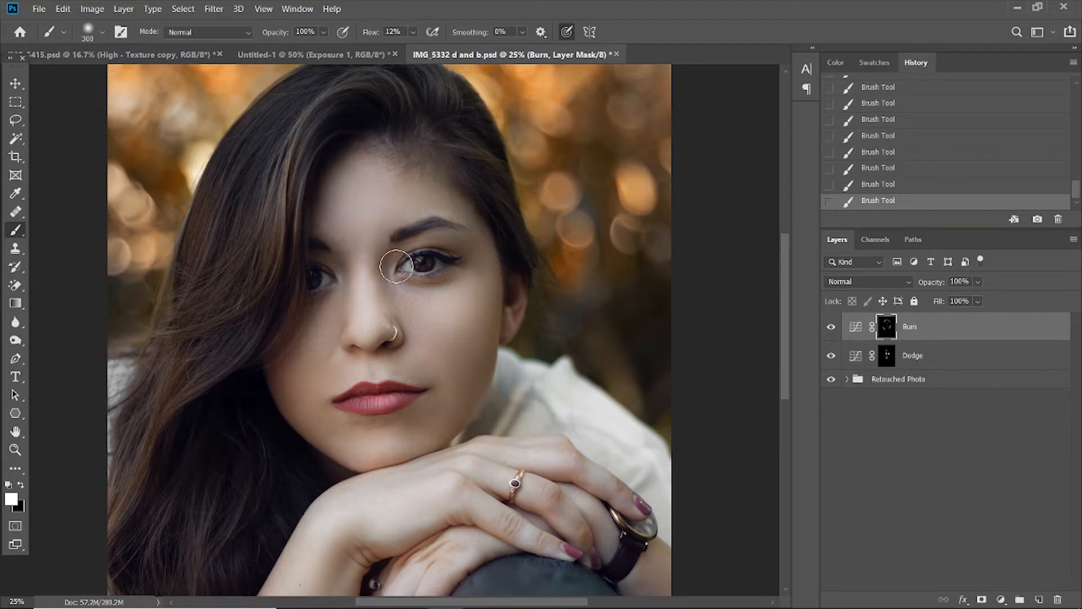
Compare the portrait with the Burn layer hidden and shown.
{"action": "key", "text": "["}
{"action": "key", "text": "["}
{"action": "left_click", "coordinate": [831, 332]}
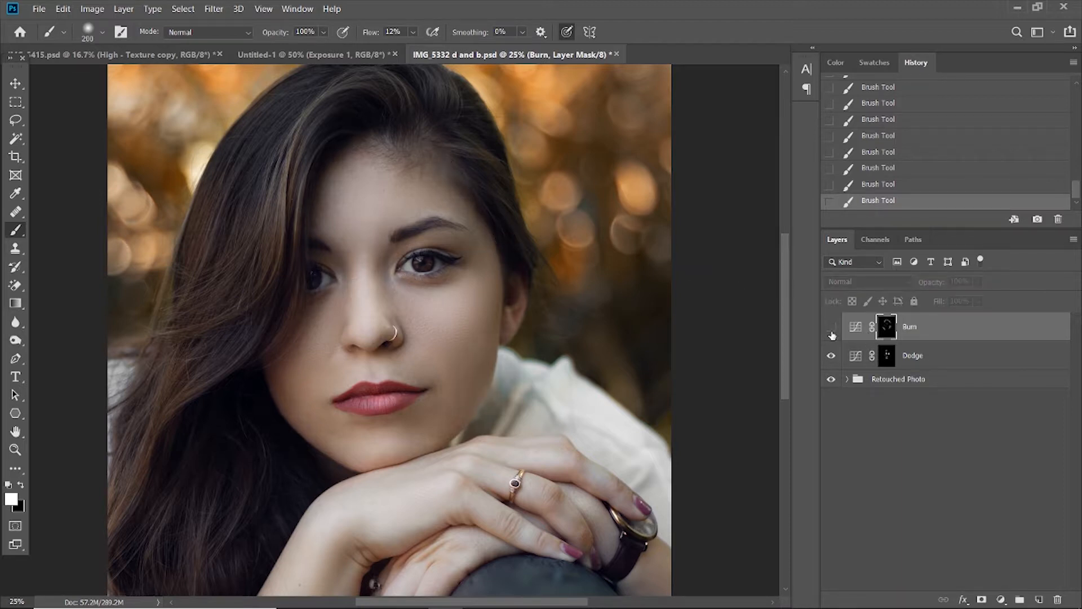
{"action": "left_click", "coordinate": [831, 332]}
{"action": "left_click", "coordinate": [831, 332]}
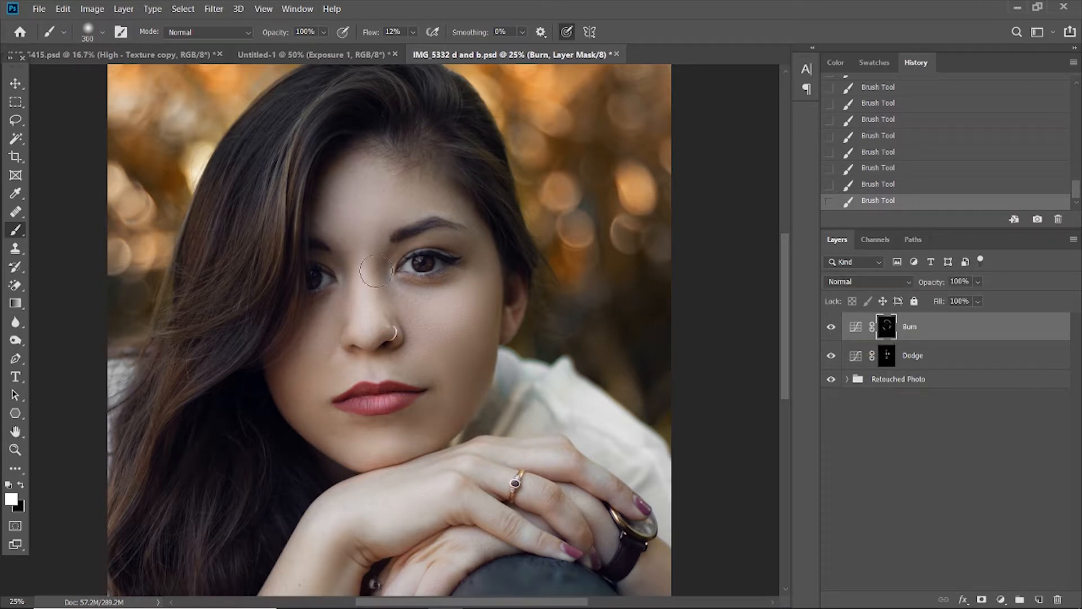
{"action": "key", "text": "bracketright"}
{"action": "key", "text": "bracketright"}
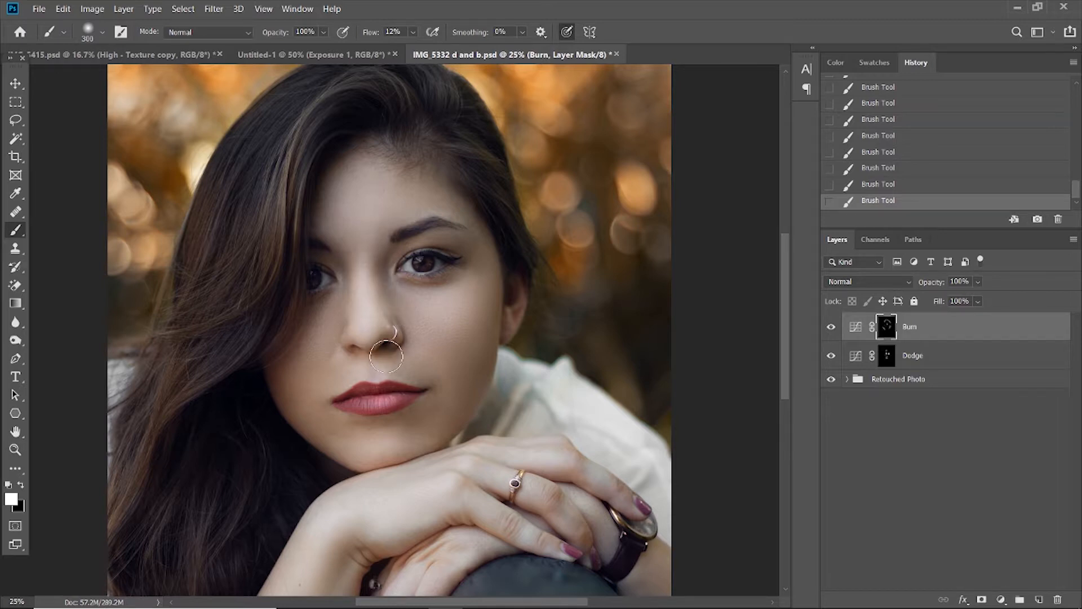
{"action": "key", "text": "bracketleft"}
{"action": "key", "text": "bracketleft"}
Compare the portrait with both the Burn and Dodge layers hidden and shown, and review the whole photo.
{"action": "left_click", "coordinate": [832, 328]}
{"action": "left_click", "coordinate": [834, 357]}
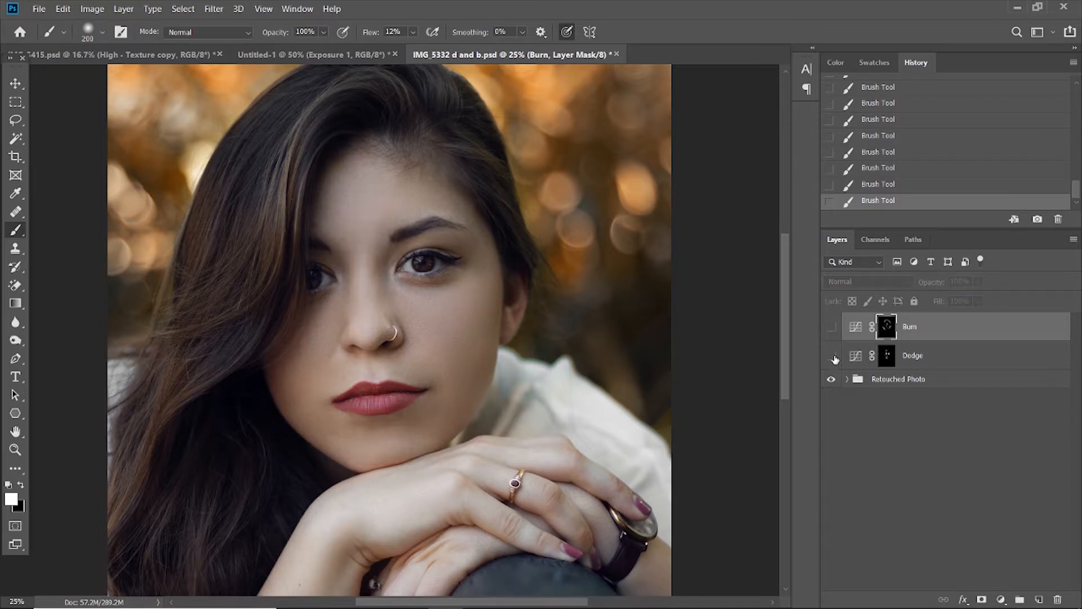
{"action": "left_click", "coordinate": [832, 335]}
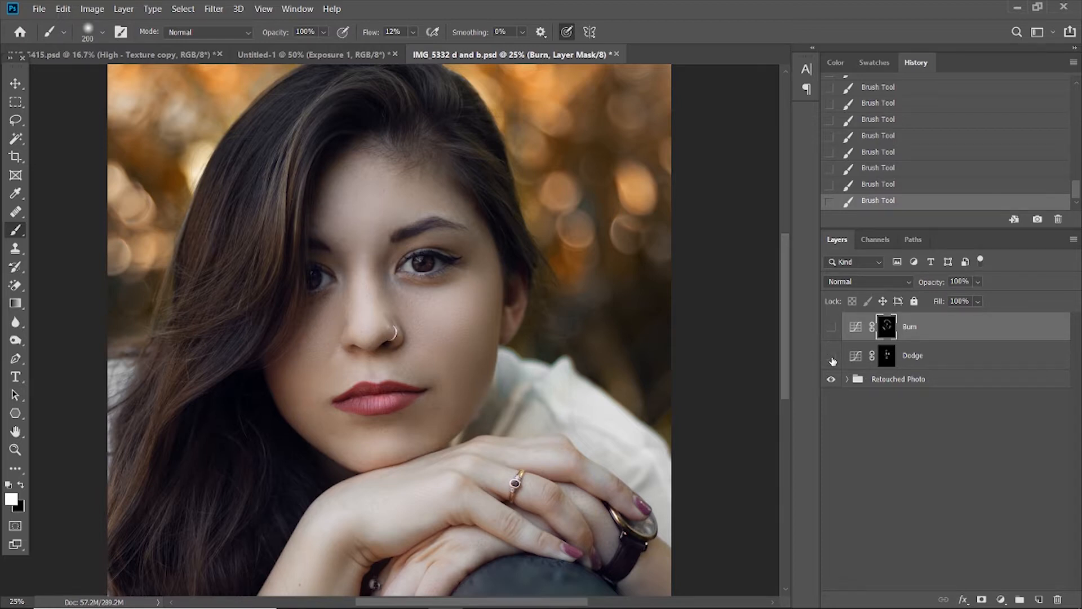
{"action": "left_click", "coordinate": [831, 327]}
{"action": "left_click", "coordinate": [832, 331]}
{"action": "left_click", "coordinate": [15, 449]}
{"action": "left_click", "coordinate": [212, 372], "text": "alt"}
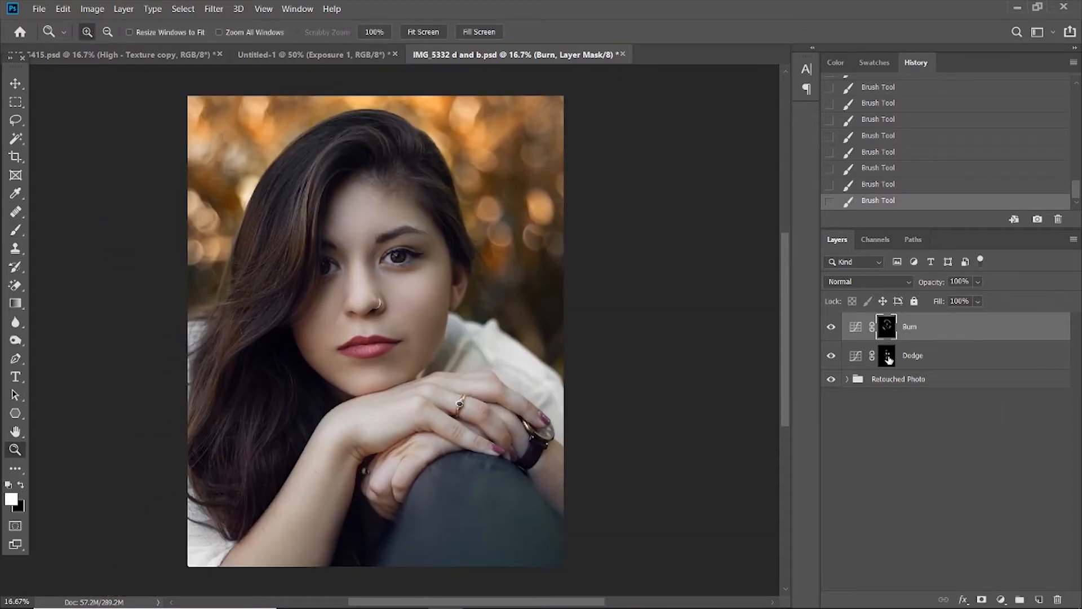
Paint white on the Dodge layer's mask with a 300 px soft brush to brighten the highlights along the long hair.
{"action": "left_click", "coordinate": [888, 359]}
{"action": "left_click", "coordinate": [15, 230]}
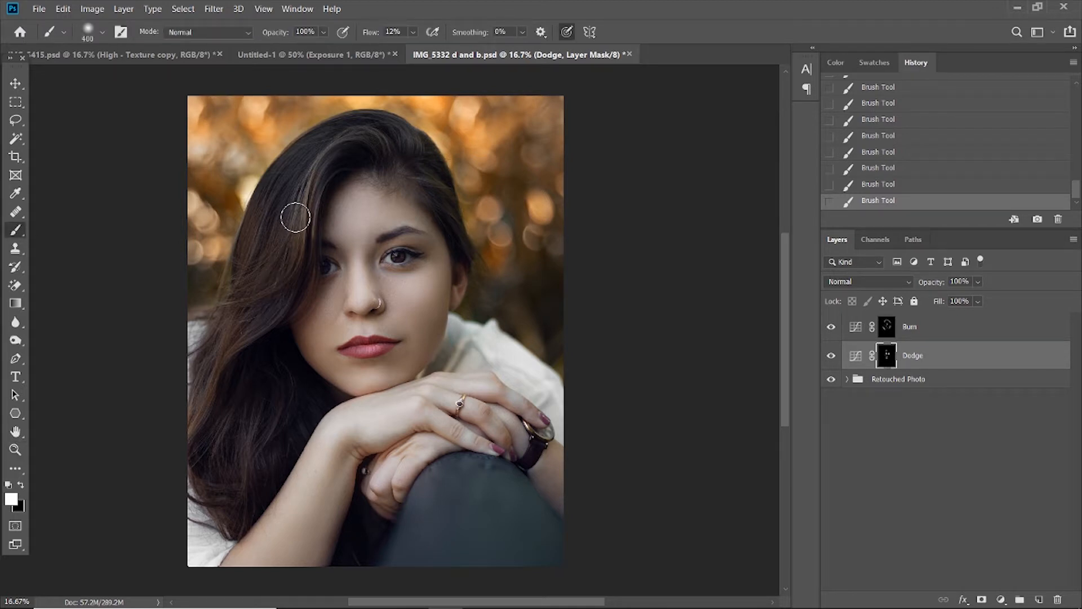
{"action": "key", "text": "bracketright"}
{"action": "key", "text": "bracketright"}
{"action": "mouse_move", "coordinate": [304, 194]}
{"action": "left_mouse_down"}
{"action": "mouse_move", "coordinate": [307, 243]}
{"action": "mouse_move", "coordinate": [306, 225]}
{"action": "mouse_move", "coordinate": [289, 259]}
{"action": "left_mouse_up"}
{"action": "mouse_move", "coordinate": [204, 336]}
{"action": "left_mouse_down"}
{"action": "mouse_move", "coordinate": [229, 321]}
{"action": "mouse_move", "coordinate": [225, 367]}
{"action": "mouse_move", "coordinate": [205, 413]}
{"action": "mouse_move", "coordinate": [190, 417]}
{"action": "left_mouse_up"}
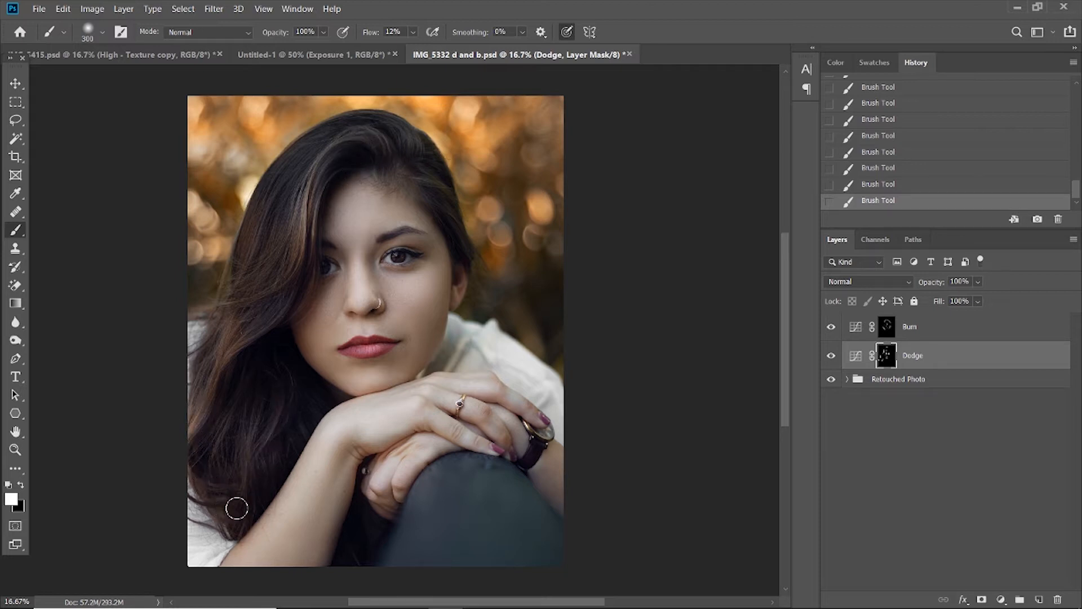
Paint white on the Burn layer's mask with a 400 px brush to deepen the shadowed areas of the hair.
{"action": "left_click", "coordinate": [850, 330]}
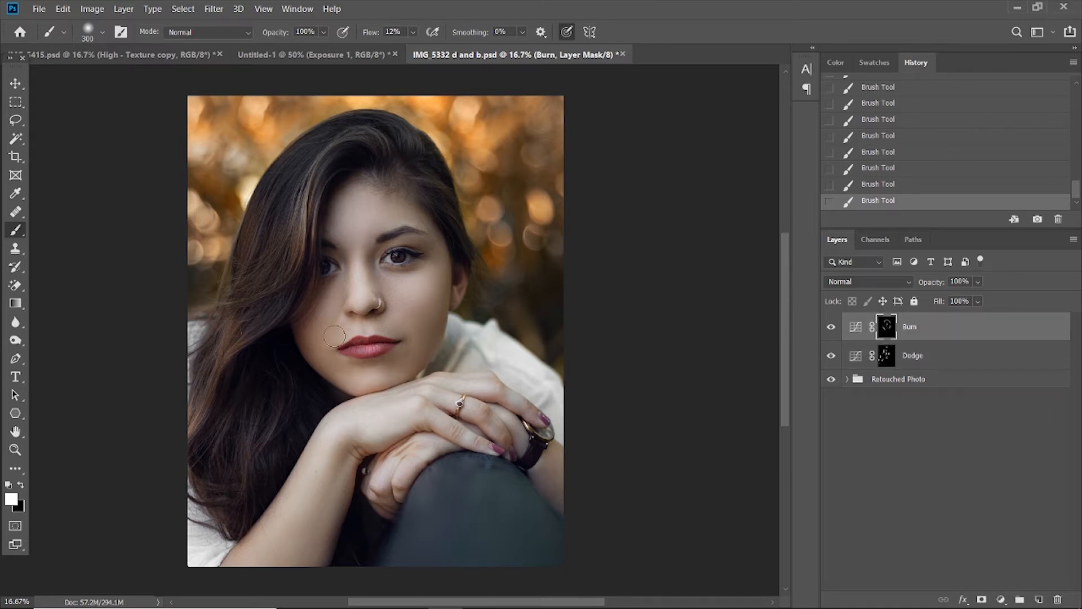
{"action": "key", "text": "bracketright"}
{"action": "left_click_drag", "start_coordinate": [266, 401], "coordinate": [268, 398]}
{"action": "left_click_drag", "start_coordinate": [434, 179], "coordinate": [444, 203]}
{"action": "left_click_drag", "start_coordinate": [321, 136], "coordinate": [280, 202]}
{"action": "left_click_drag", "start_coordinate": [218, 442], "coordinate": [198, 367]}
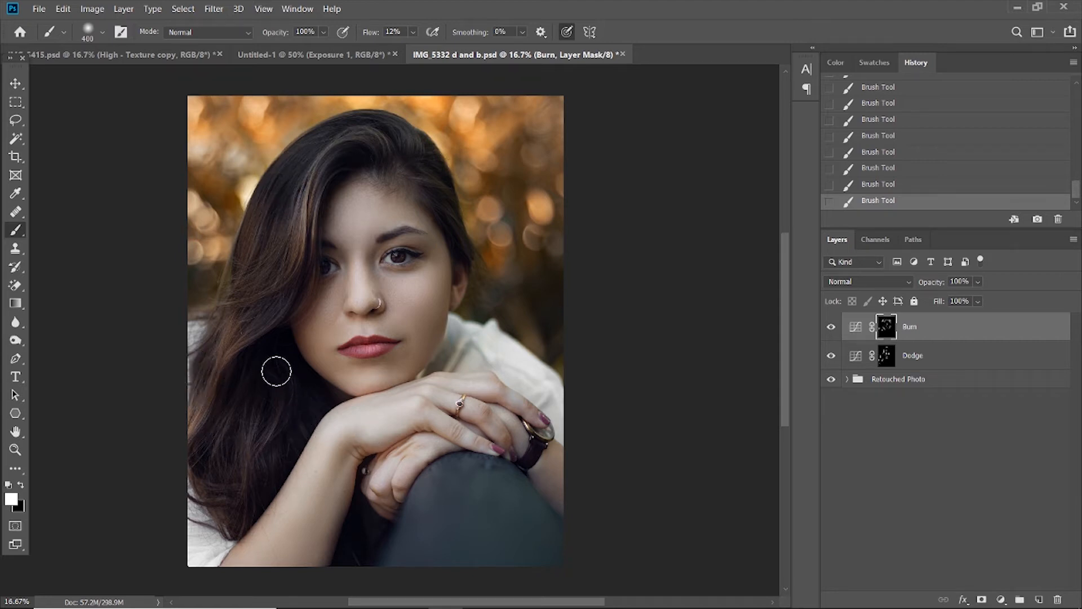
Compare the portrait with the Dodge layer hidden and shown, and review its Curves adjustment settings.
{"action": "left_click", "coordinate": [886, 357]}
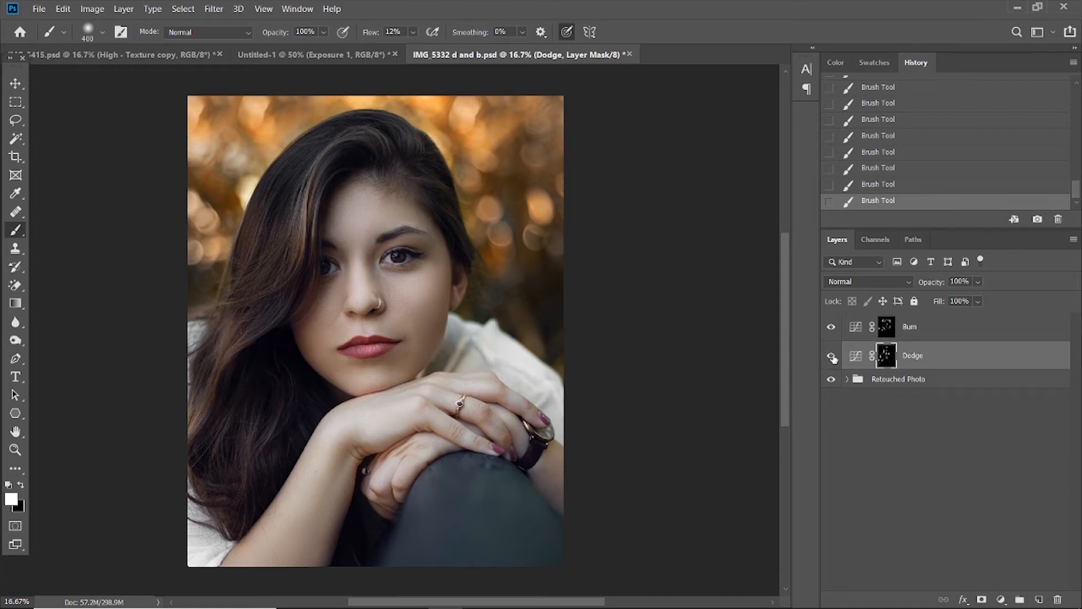
{"action": "mouse_move", "coordinate": [832, 358]}
{"action": "left_mouse_down"}
{"action": "mouse_move", "coordinate": [832, 329]}
{"action": "mouse_move", "coordinate": [834, 356]}
{"action": "left_mouse_up"}
{"action": "double_click", "coordinate": [854, 358]}
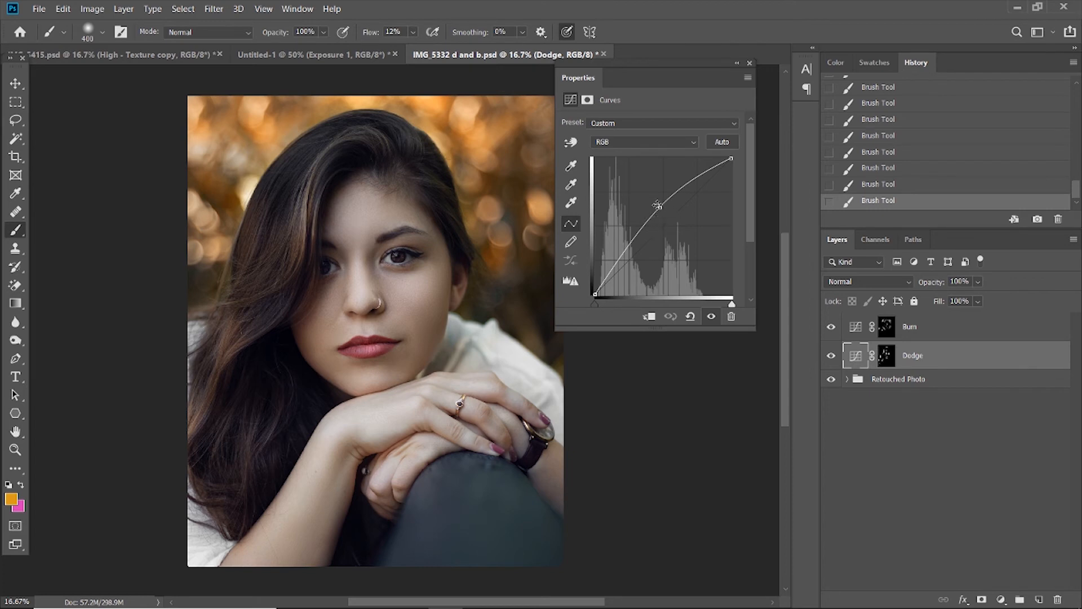
{"action": "left_click", "coordinate": [749, 64]}
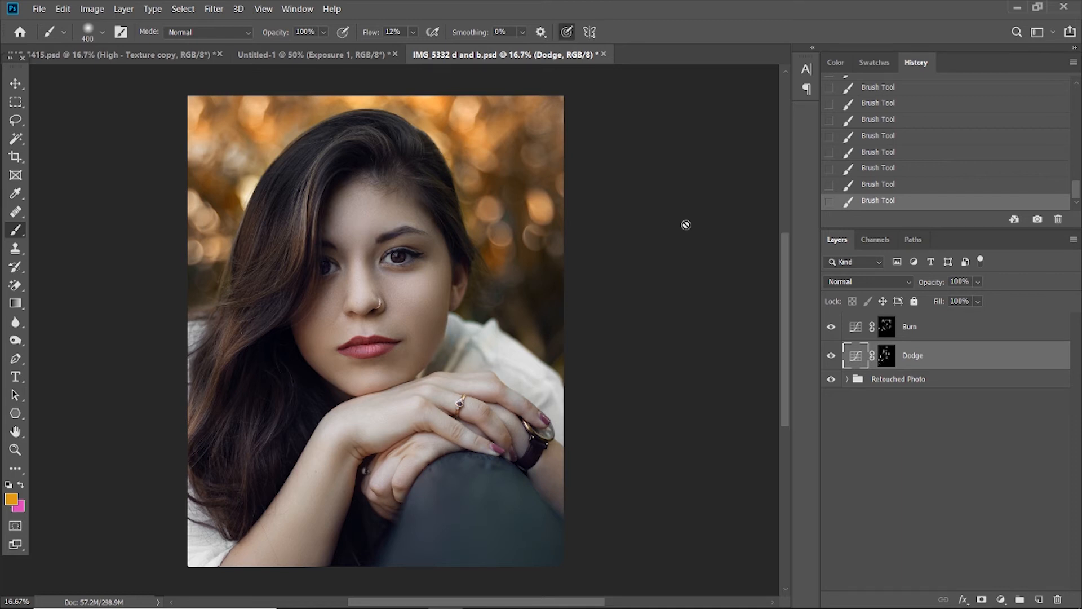
Set the blending mode of both the Dodge and Burn layers to Luminosity, and reselect the Dodge layer's mask.
{"action": "left_click", "coordinate": [885, 283]}
{"action": "left_click", "coordinate": [862, 591]}
{"action": "left_click", "coordinate": [865, 337]}
{"action": "left_click", "coordinate": [852, 283]}
{"action": "left_click", "coordinate": [868, 590]}
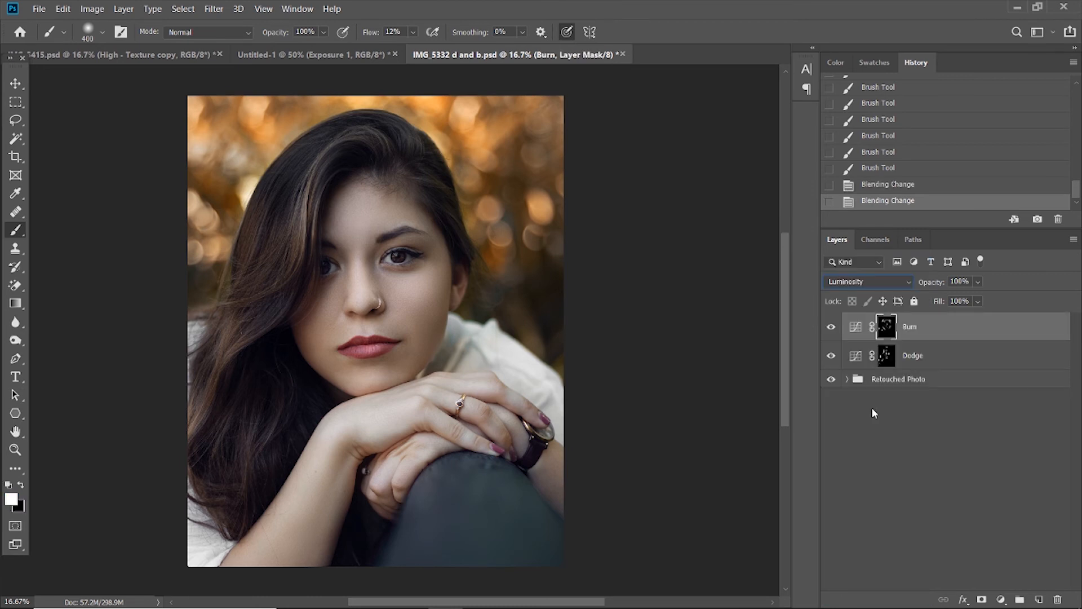
{"action": "left_click", "coordinate": [884, 354]}
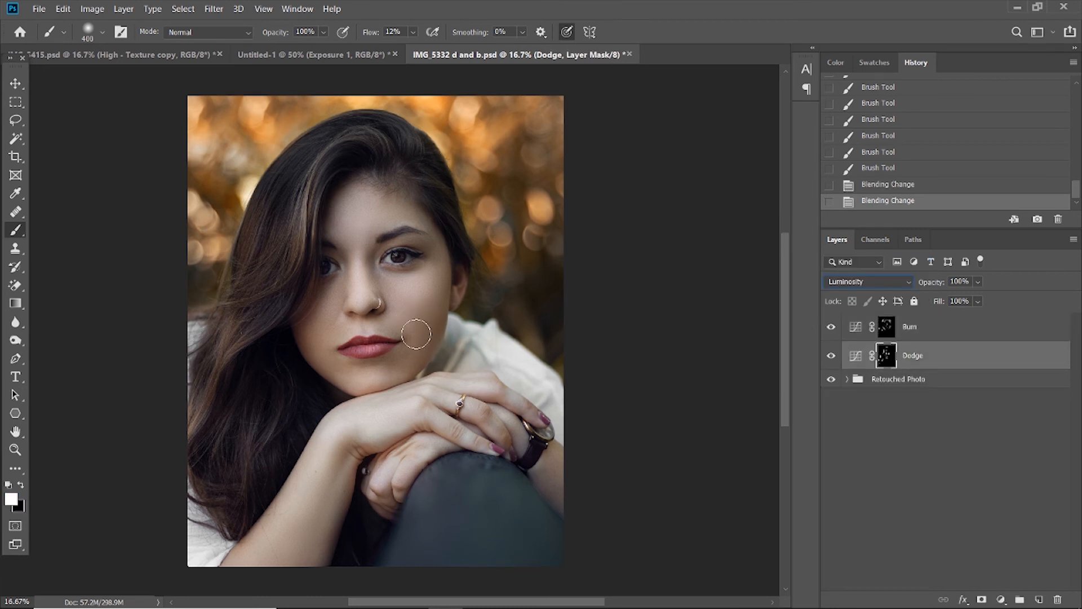